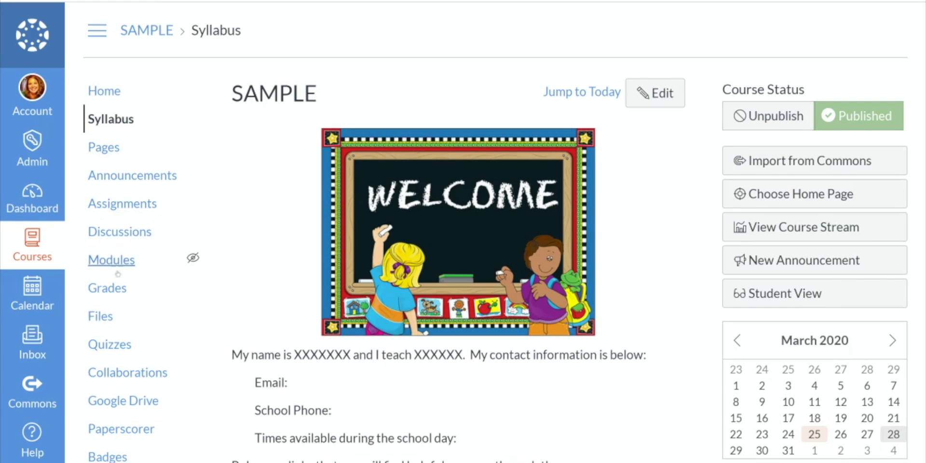
# - Open the course's Discussions page and look over the pinned and regular discussion sections
pyautogui.click(121, 237)
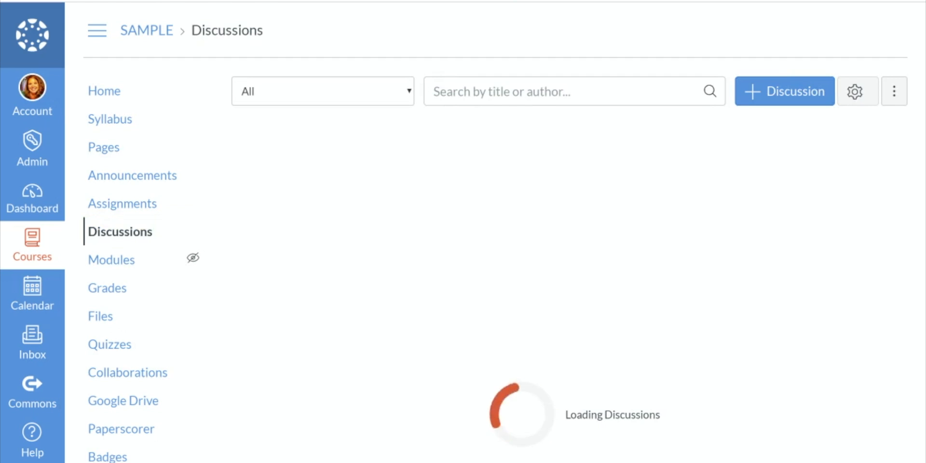
pyautogui.scroll(-15, 347, 306)
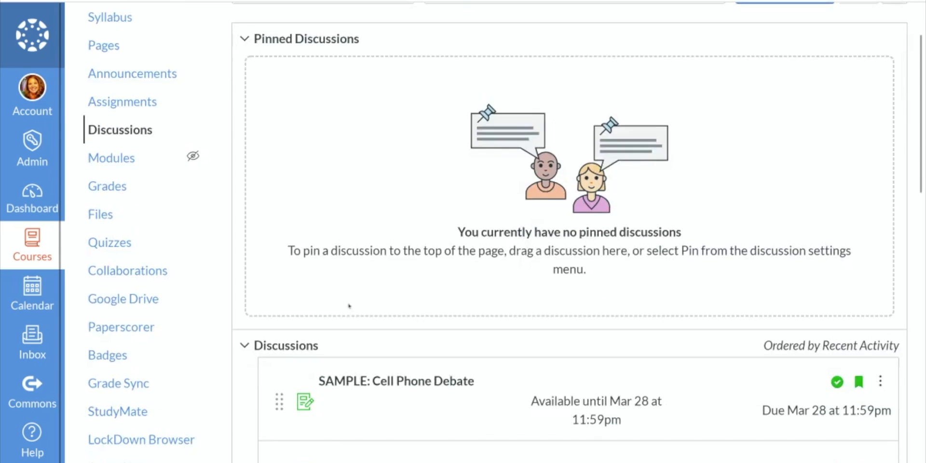
pyautogui.scroll(10, 368, 320)
pyautogui.scroll(5, 367, 320)
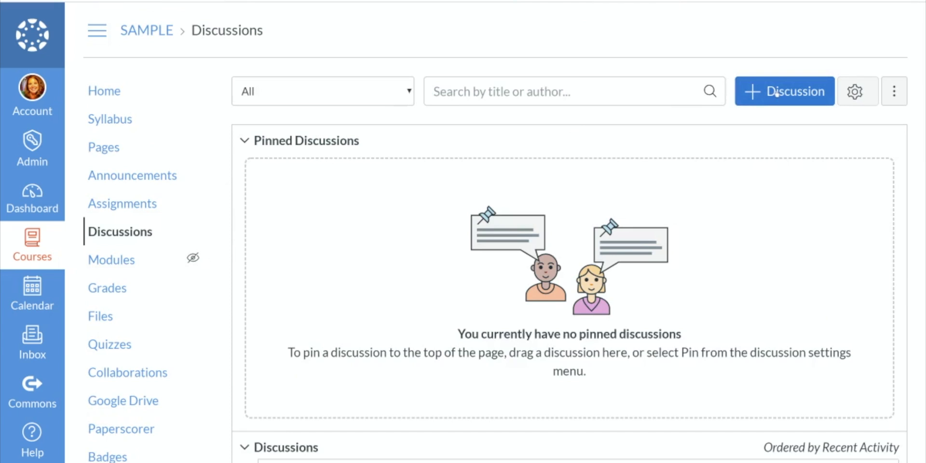
pyautogui.scroll(-3, 578, 140)
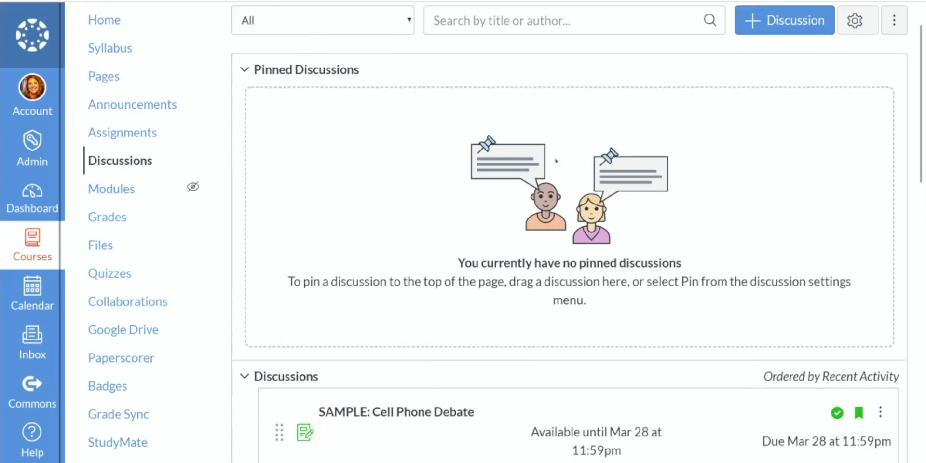
pyautogui.scroll(-2, 377, 308)
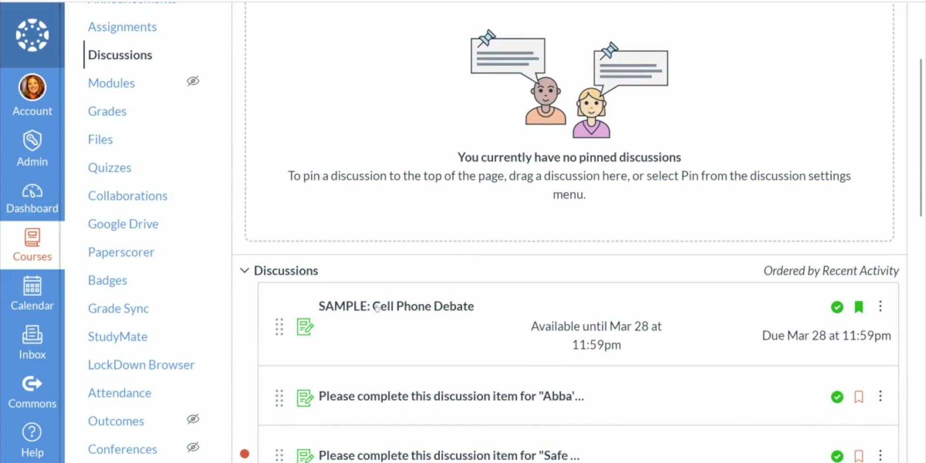
# - Open the "SAMPLE: Cell Phone Debate" discussion for editing and review its questions and embedded video
pyautogui.click(376, 308)
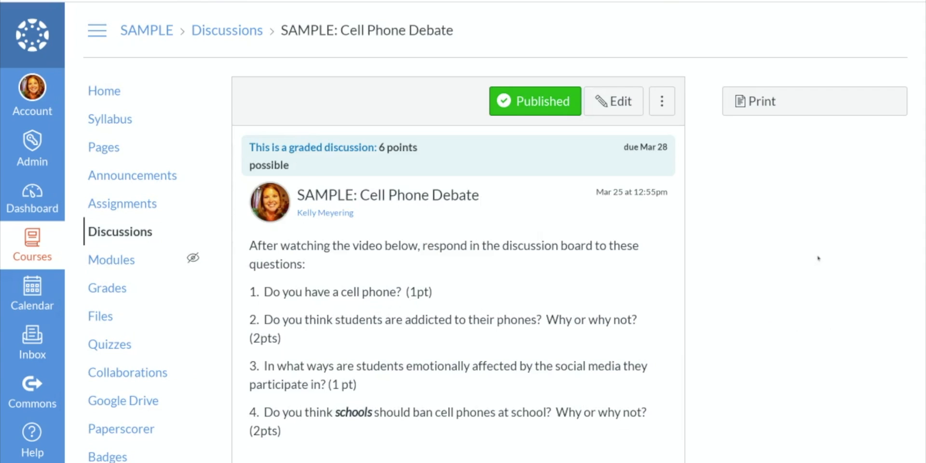
pyautogui.click(607, 103)
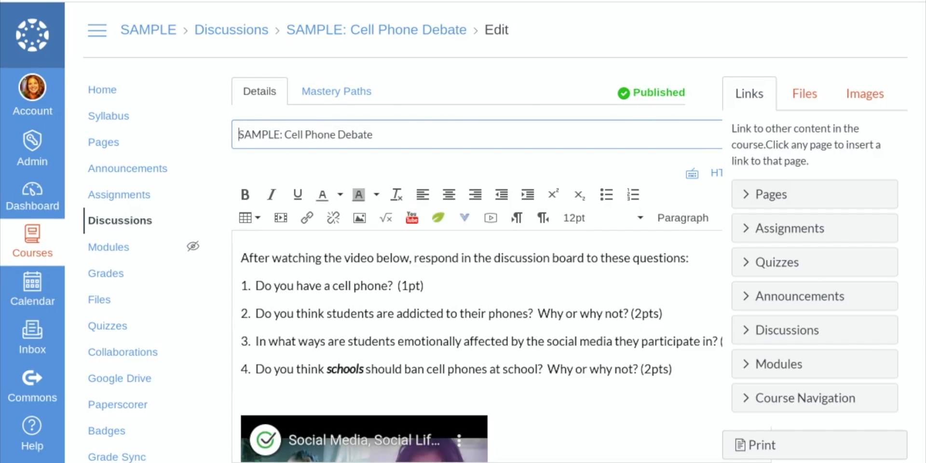
pyautogui.scroll(-1, 472, 180)
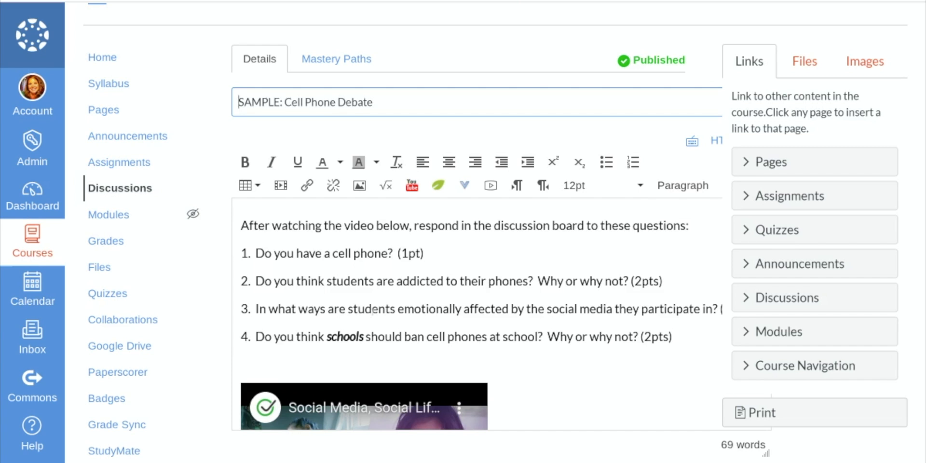
pyautogui.scroll(-1, 372, 310)
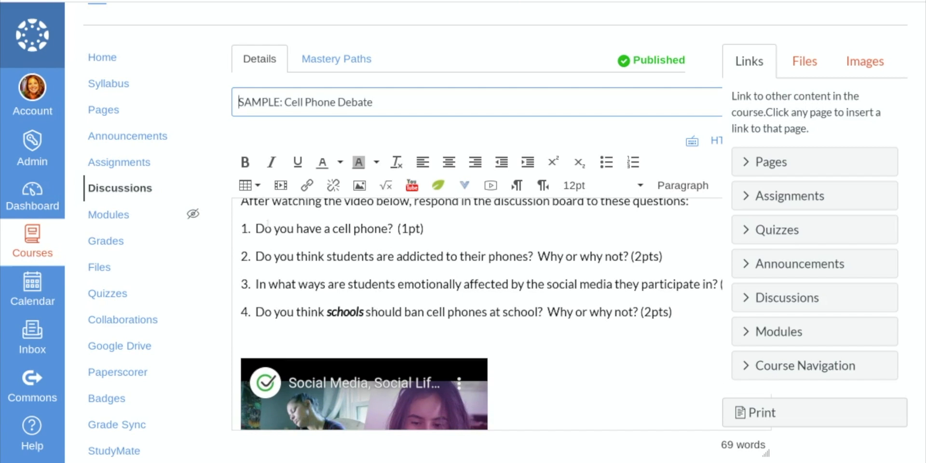
pyautogui.scroll(-4, 271, 300)
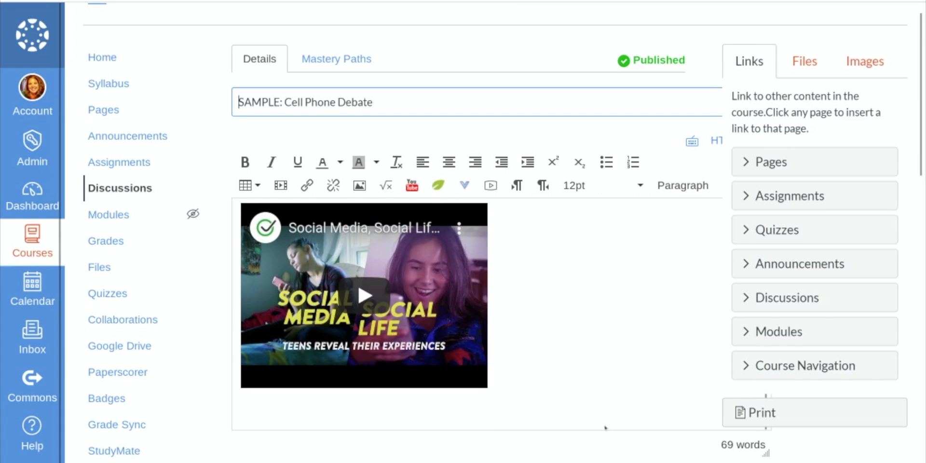
# - Review the discussion's attachment and reply options, highlighting the "Users must post before seeing replies" setting
pyautogui.scroll(-2, 605, 429)
pyautogui.scroll(-5, 610, 433)
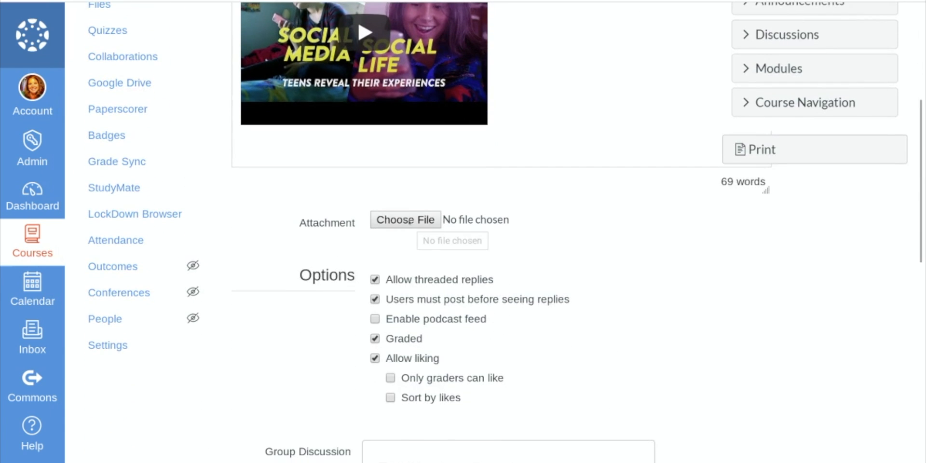
pyautogui.scroll(-2, 610, 296)
pyautogui.scroll(-3, 627, 304)
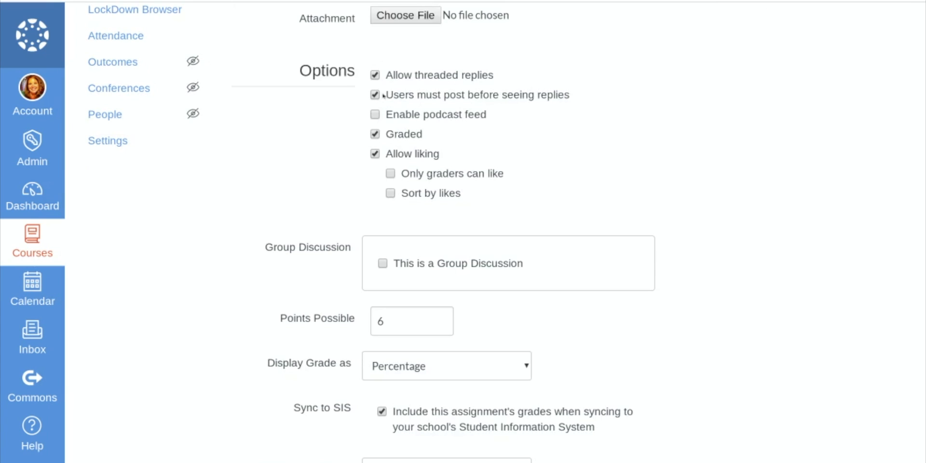
pyautogui.moveTo(383, 96); pyautogui.dragTo(573, 96)
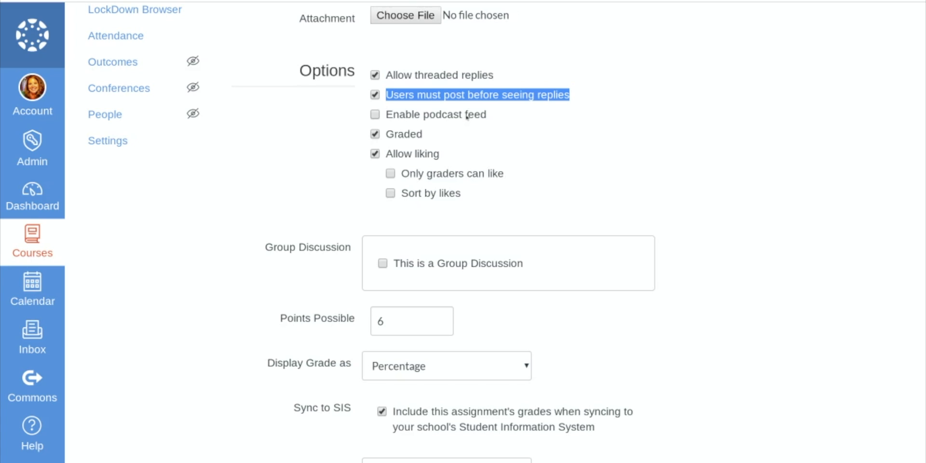
pyautogui.click(545, 135)
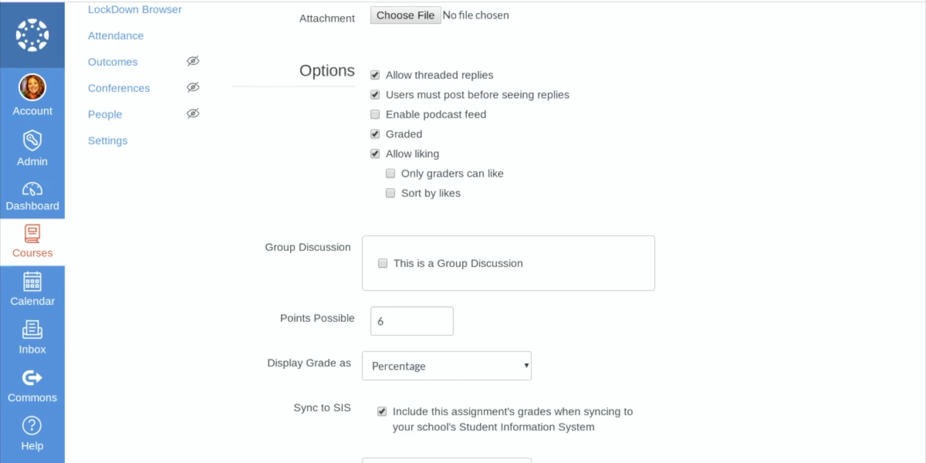
# - Review the discussion's grading, peer review, assignment and availability date settings, and save the discussion
pyautogui.scroll(-3, 688, 203)
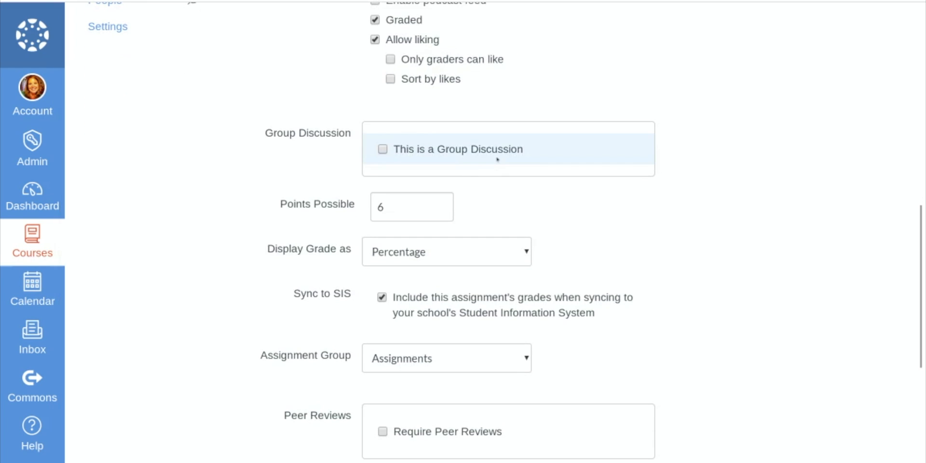
pyautogui.scroll(-2, 496, 159)
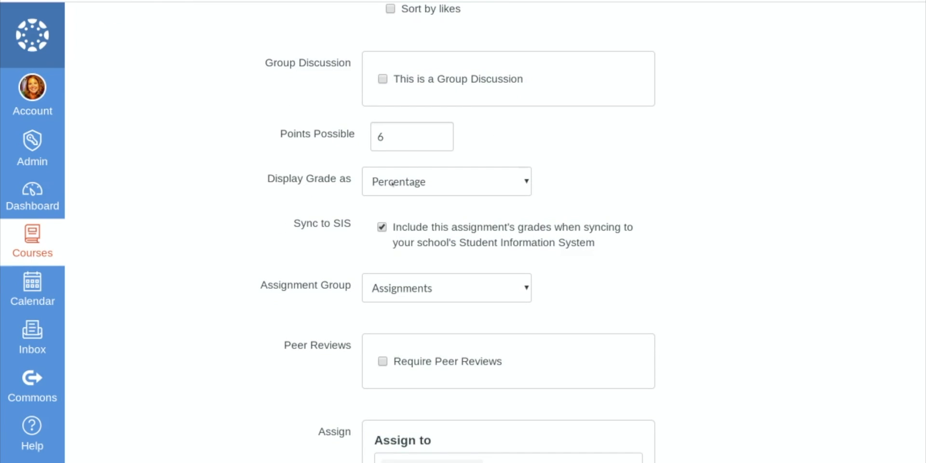
pyautogui.scroll(-6, 467, 193)
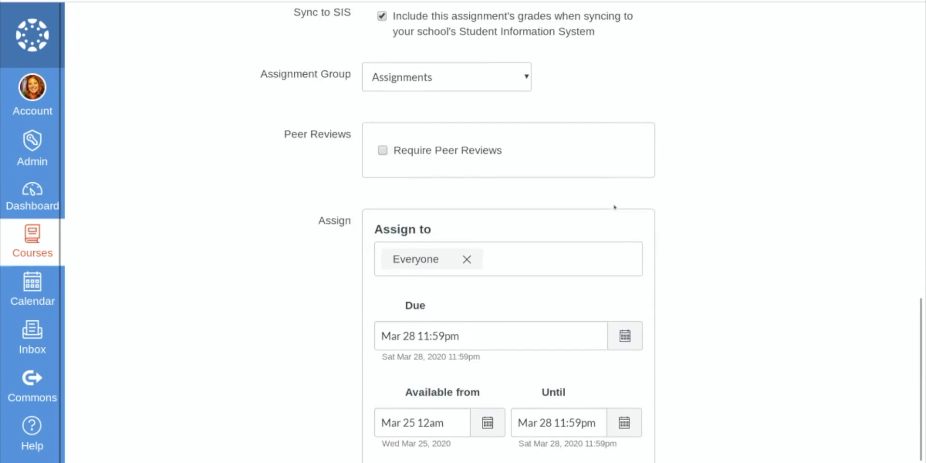
pyautogui.scroll(-2, 686, 223)
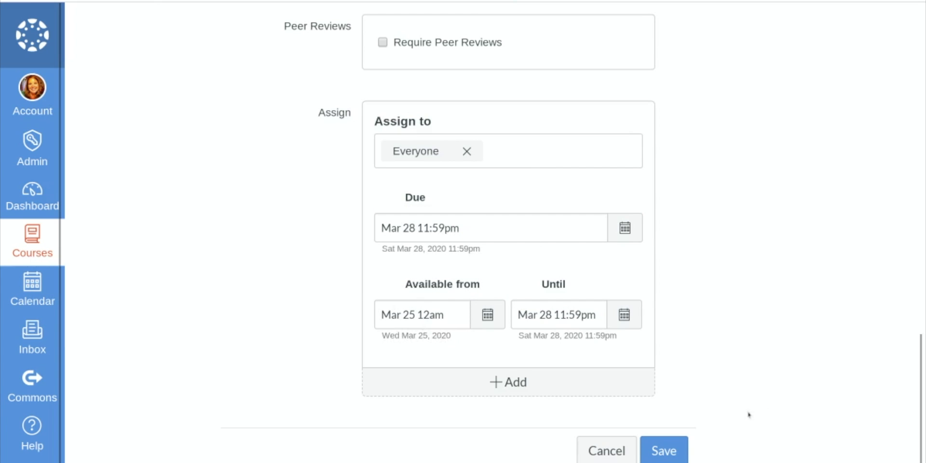
pyautogui.click(662, 452)
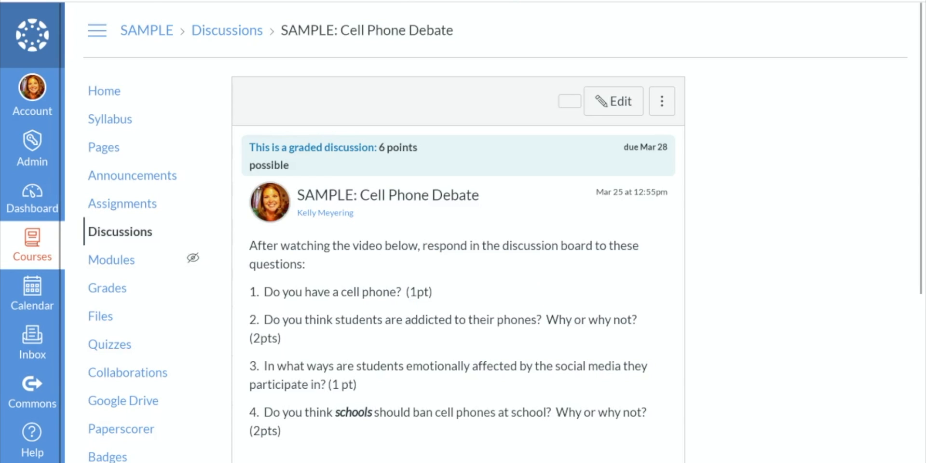
# - Review the saved discussion as posted and open the reply editor below the embedded video
pyautogui.scroll(-3, 753, 388)
pyautogui.scroll(-3, 753, 388)
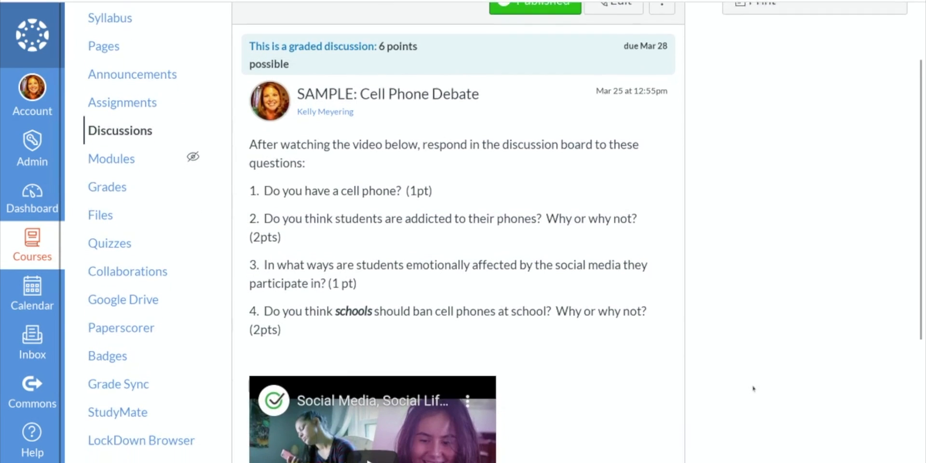
pyautogui.scroll(-1, 753, 388)
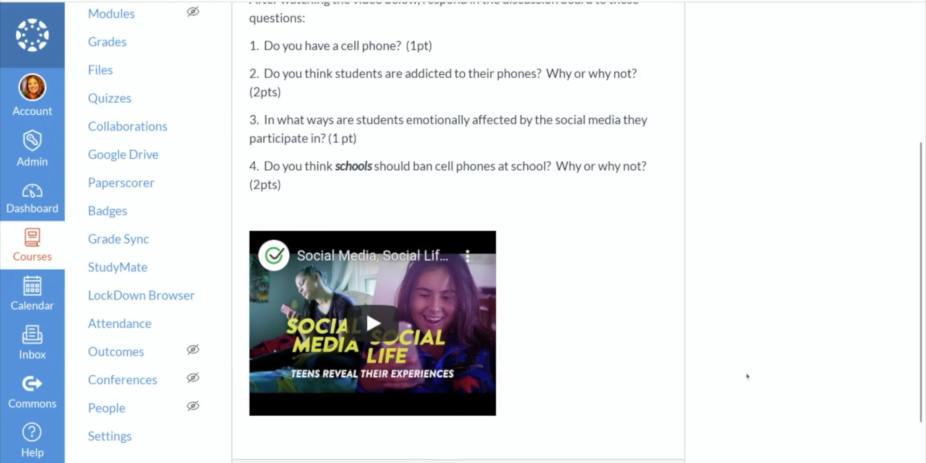
pyautogui.scroll(-3, 748, 377)
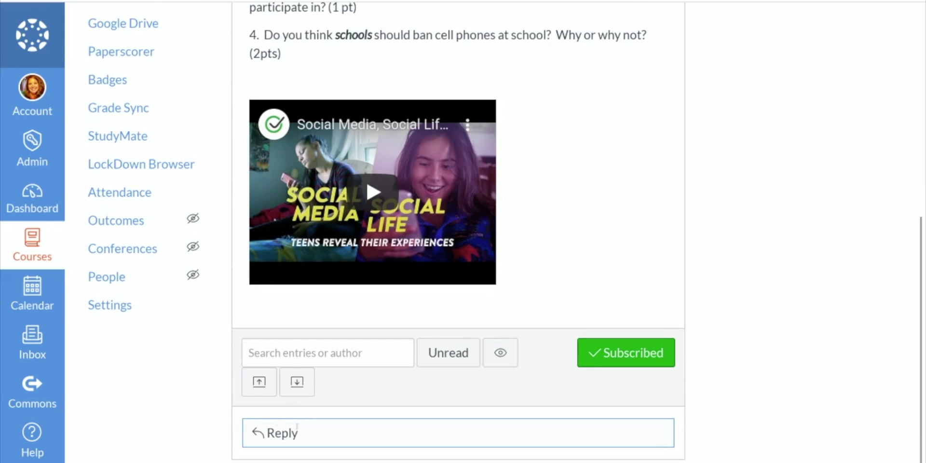
pyautogui.click(277, 432)
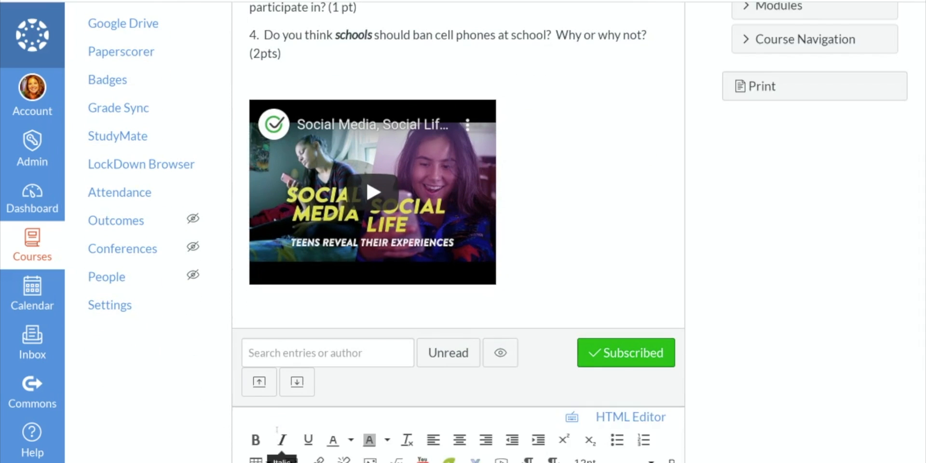
pyautogui.scroll(-5, 278, 385)
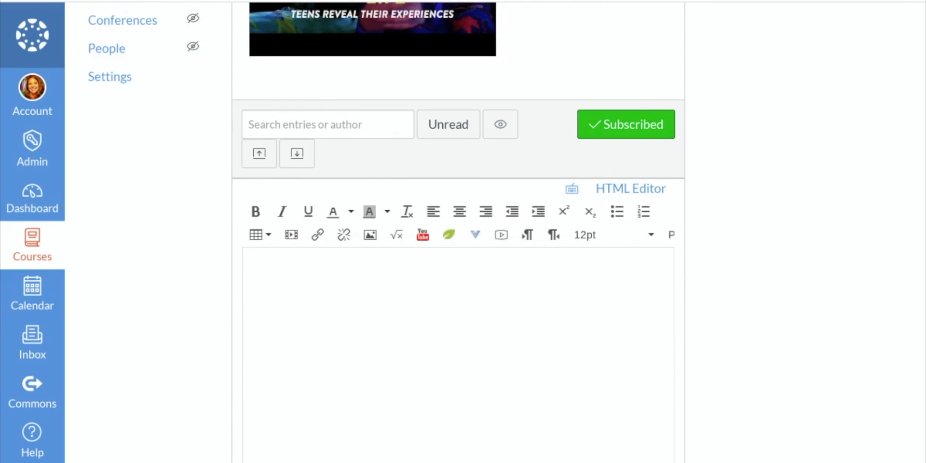
pyautogui.scroll(2, 391, 374)
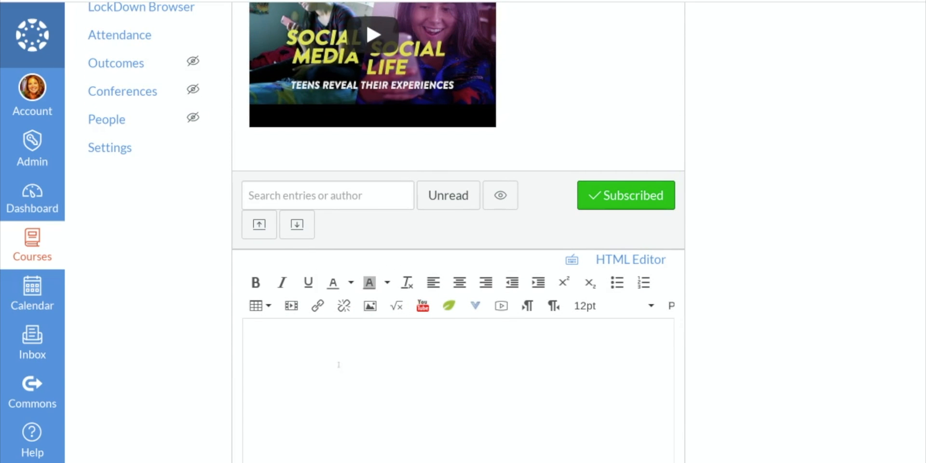
pyautogui.scroll(10, 303, 362)
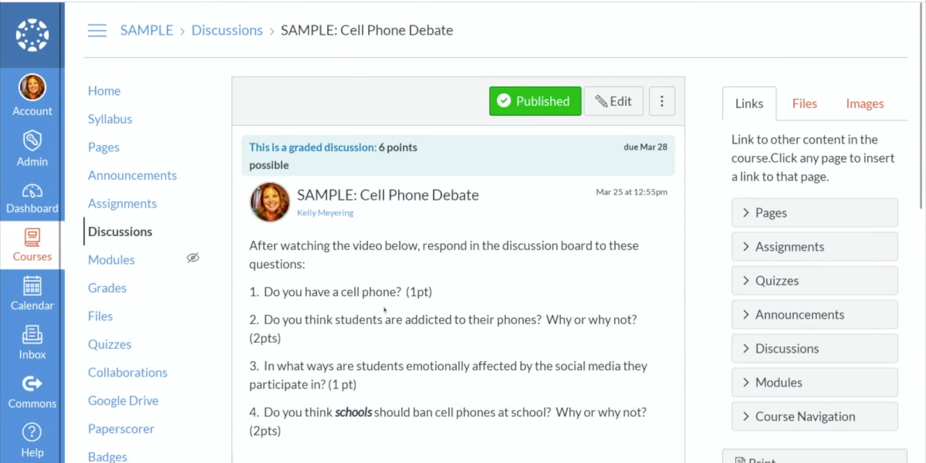
# - Return to the course's Discussions page and look through the full list of discussions
pyautogui.click(113, 233)
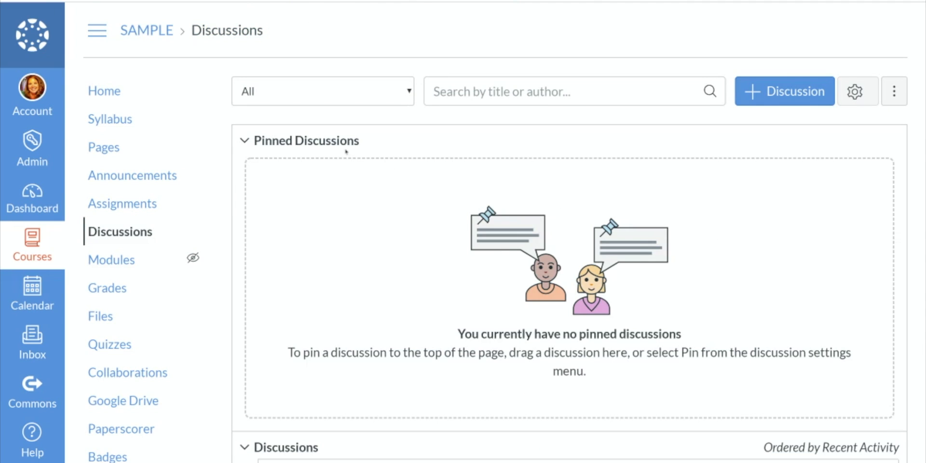
pyautogui.scroll(-3, 346, 151)
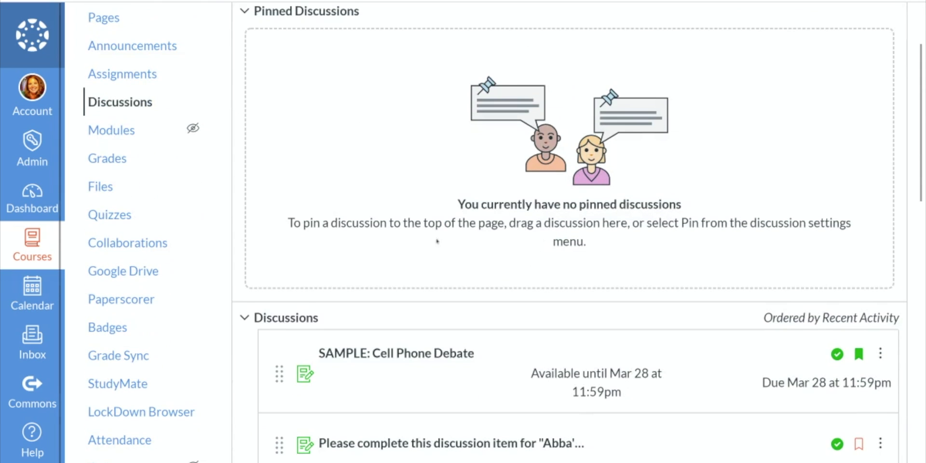
pyautogui.scroll(-7, 375, 270)
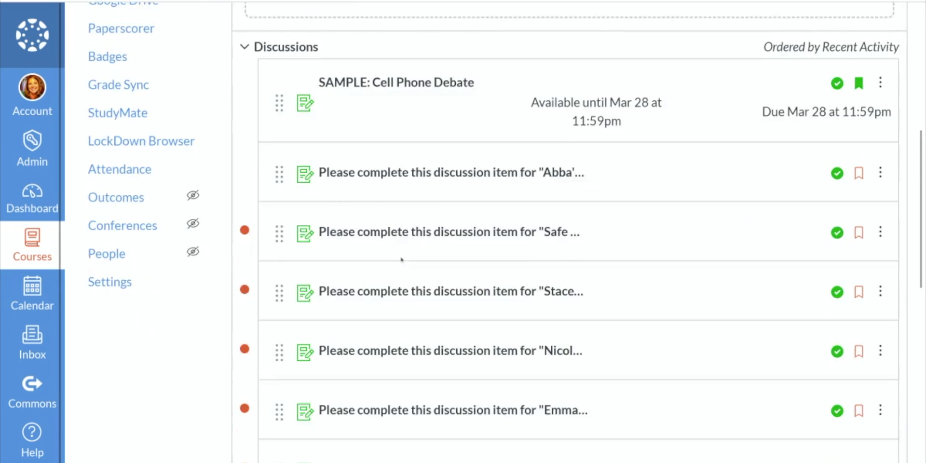
pyautogui.scroll(-8, 424, 290)
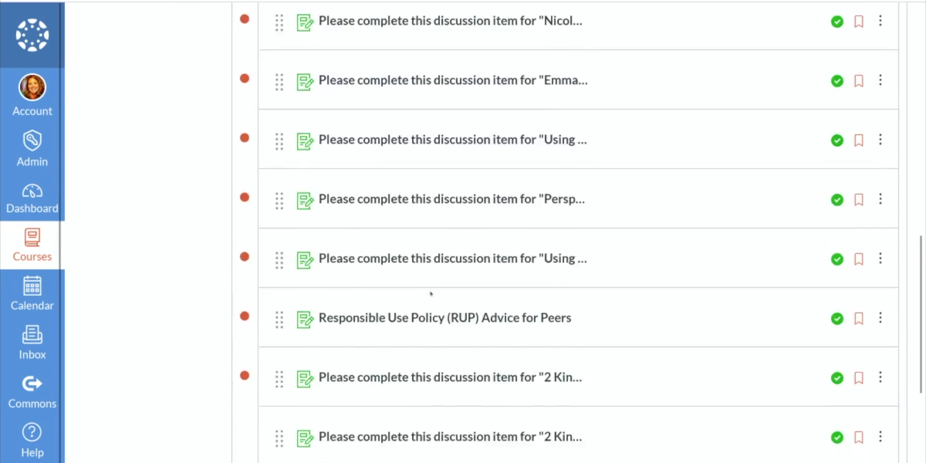
pyautogui.scroll(20, 428, 293)
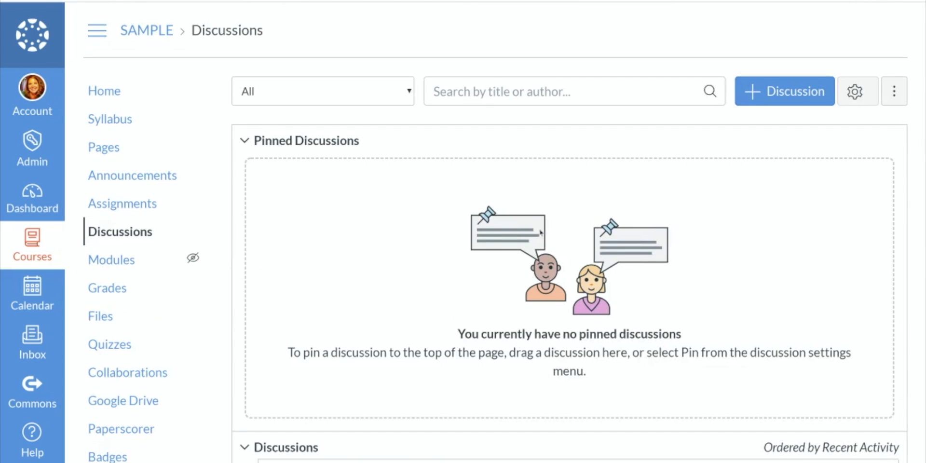
# - View the management options for "SAMPLE: Cell Phone Debate", dismiss them, and collapse and re-expand the Discussions section
pyautogui.scroll(-3, 540, 232)
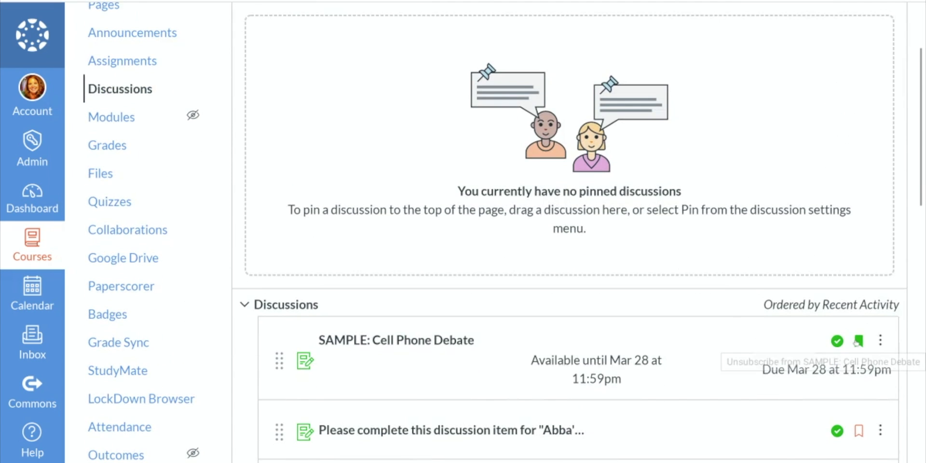
pyautogui.click(880, 341)
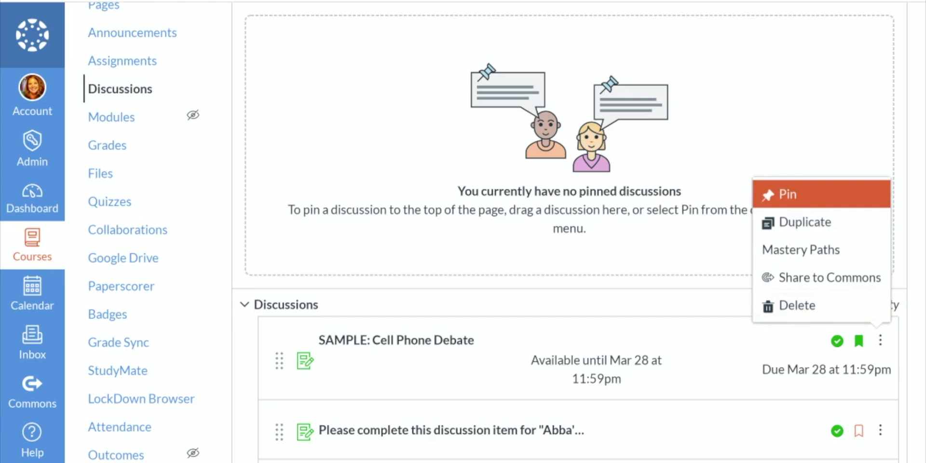
pyautogui.click(622, 301)
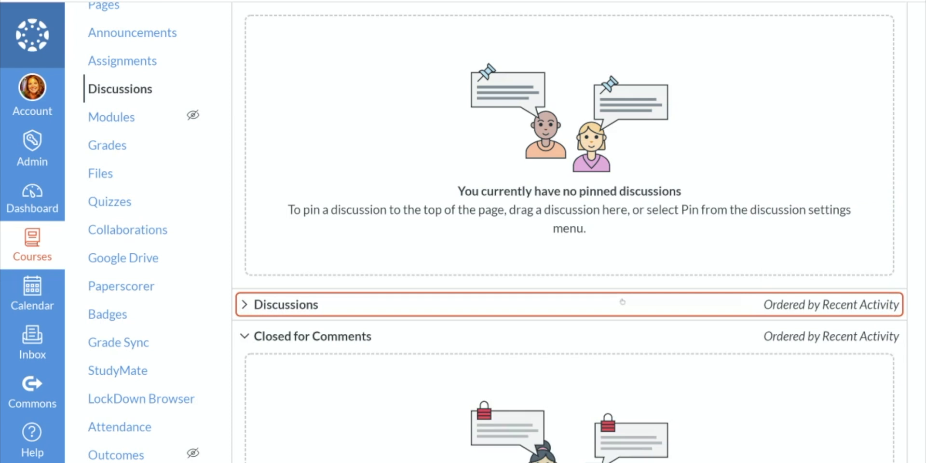
pyautogui.click(623, 301)
pyautogui.scroll(3, 626, 309)
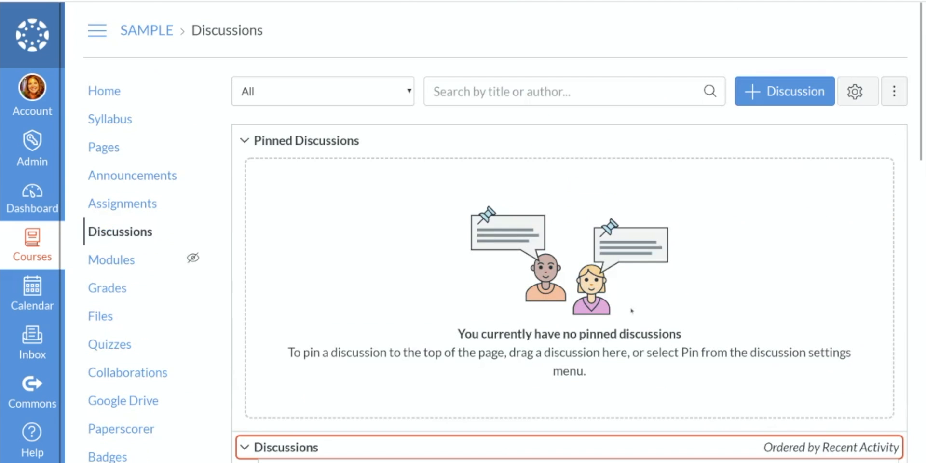